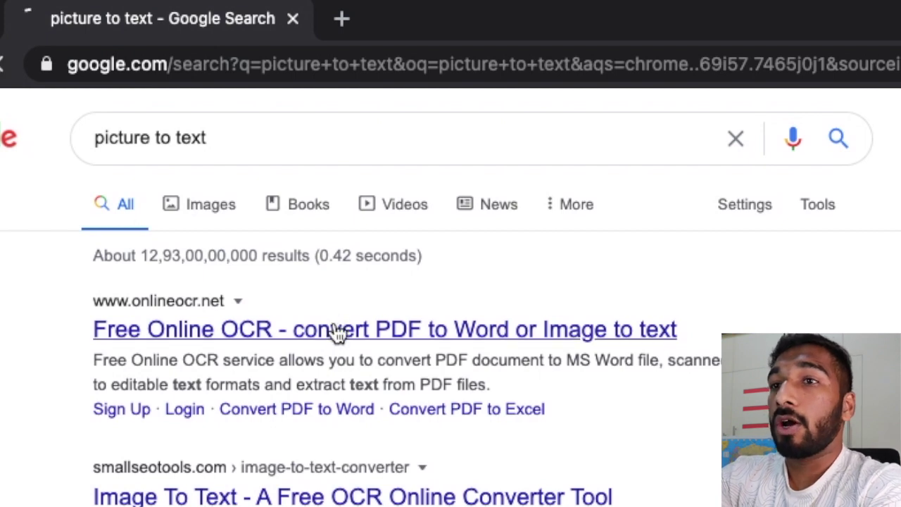
Upload IMG_5049.JPG to Free Online OCR, convert it and review the extracted text
click(338, 333)
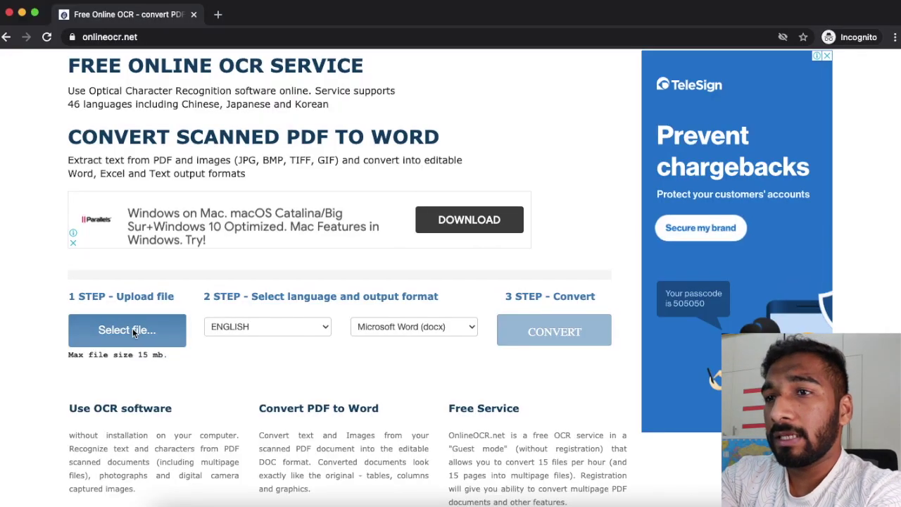
click(134, 331)
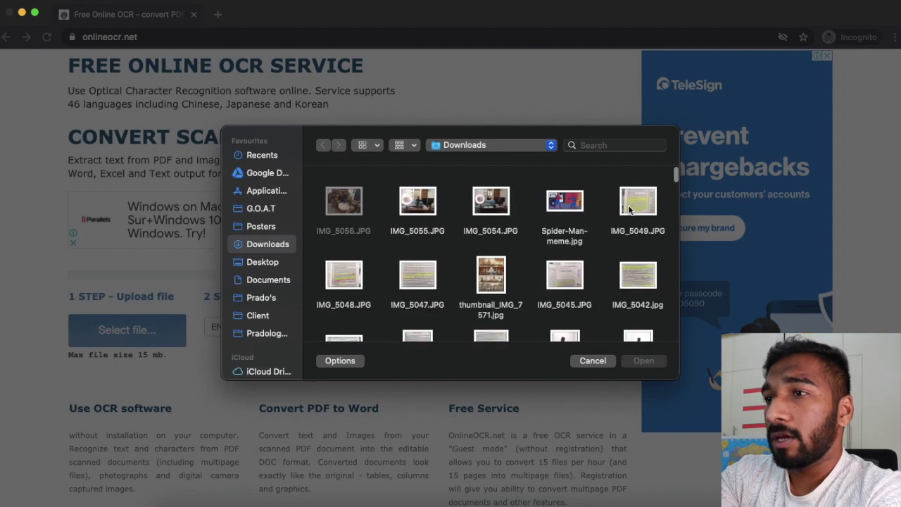
click(631, 220)
click(646, 362)
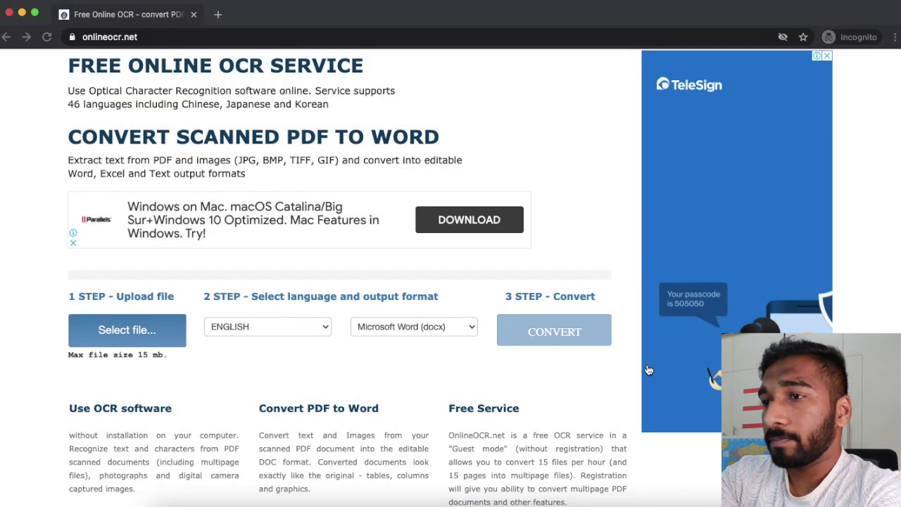
click(565, 339)
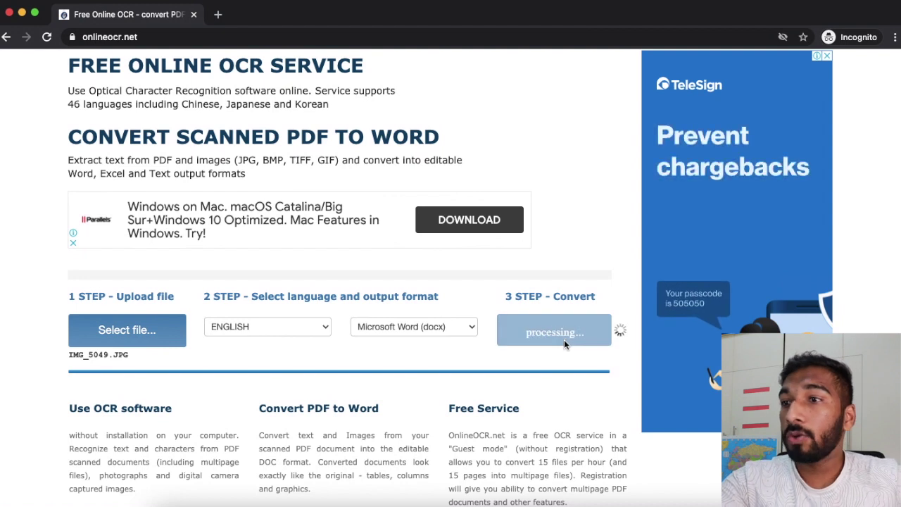
scroll(563, 276, down, 3)
scroll(152, 384, up, 3)
scroll(152, 384, down, 5)
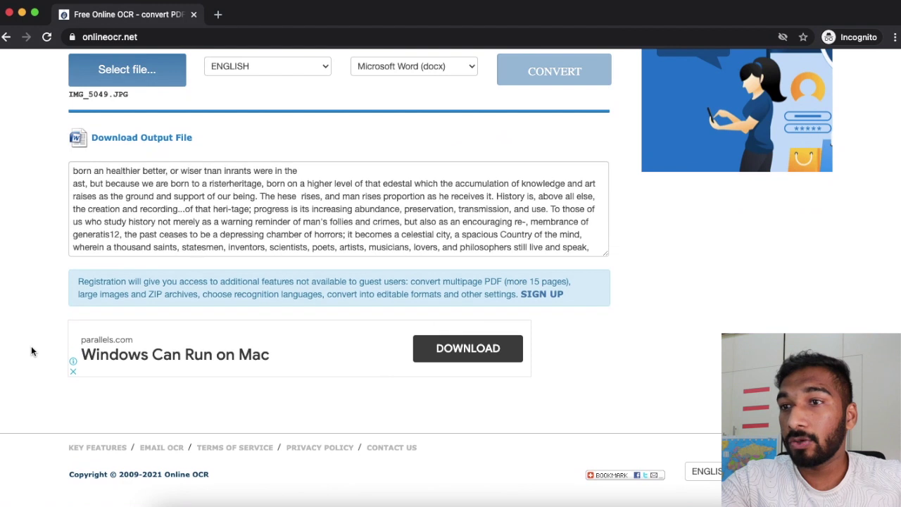
scroll(155, 221, up, 2)
Scroll through the converted OCR text output
scroll(186, 236, down, 10)
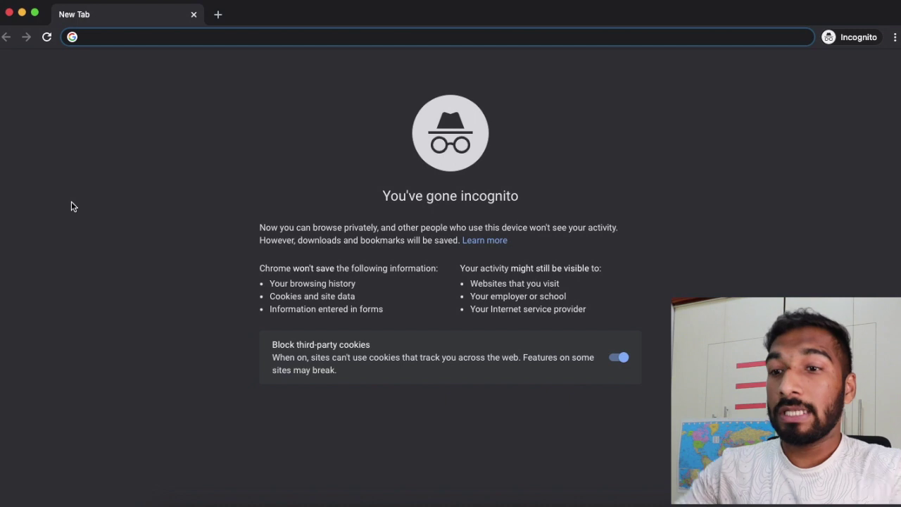
Go to the Z-Library site and start a Books search for 'The Psychology of Money'
text(z-lib.)
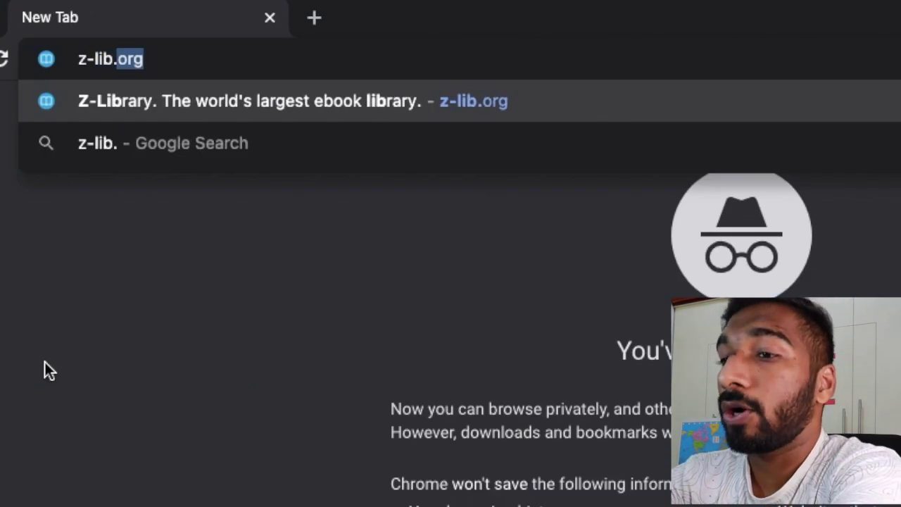
text(orh)
key(Return)
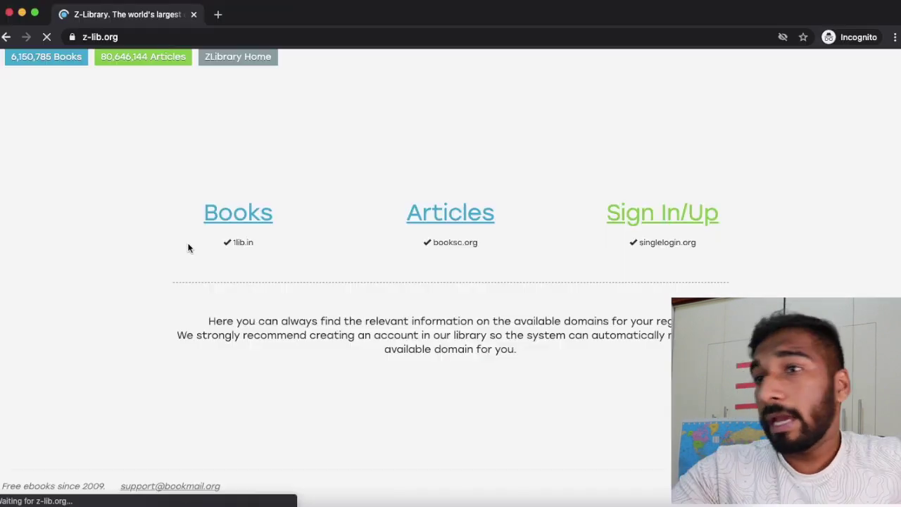
click(244, 228)
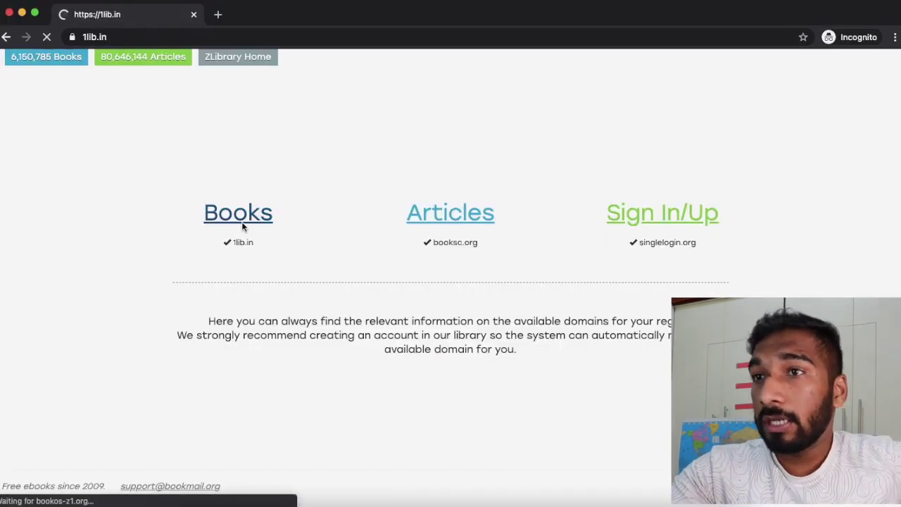
click(271, 259)
text(thep)
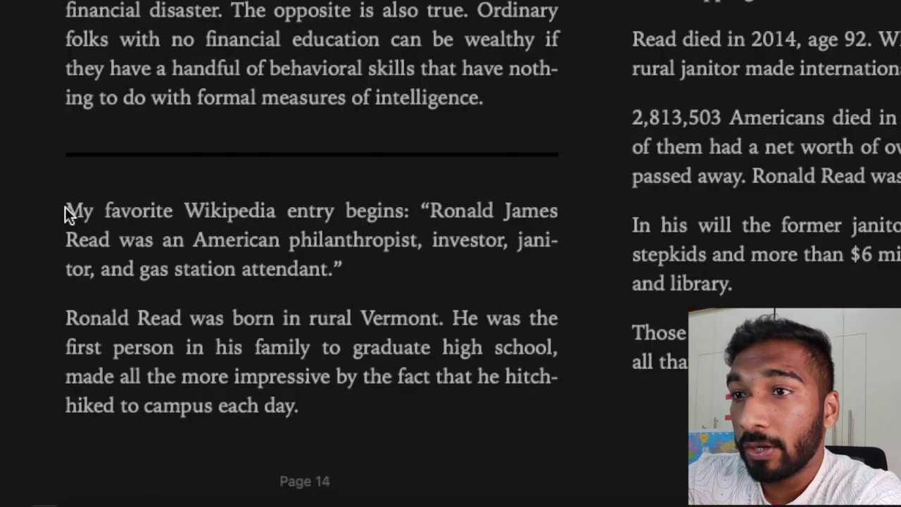
Copy the Ronald Read Wikipedia quote and open Roam's 'The psychology of money' page
drag(151, 329, 325, 358)
click(325, 358)
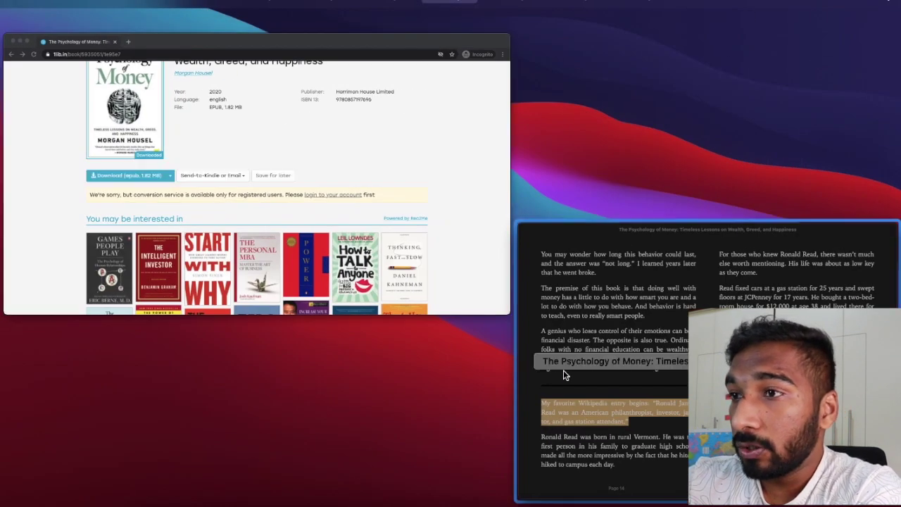
click(811, 36)
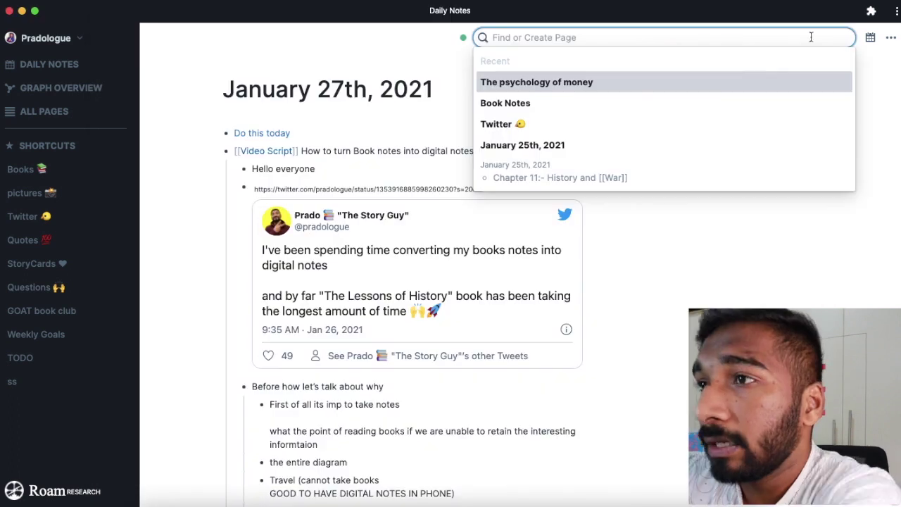
click(710, 91)
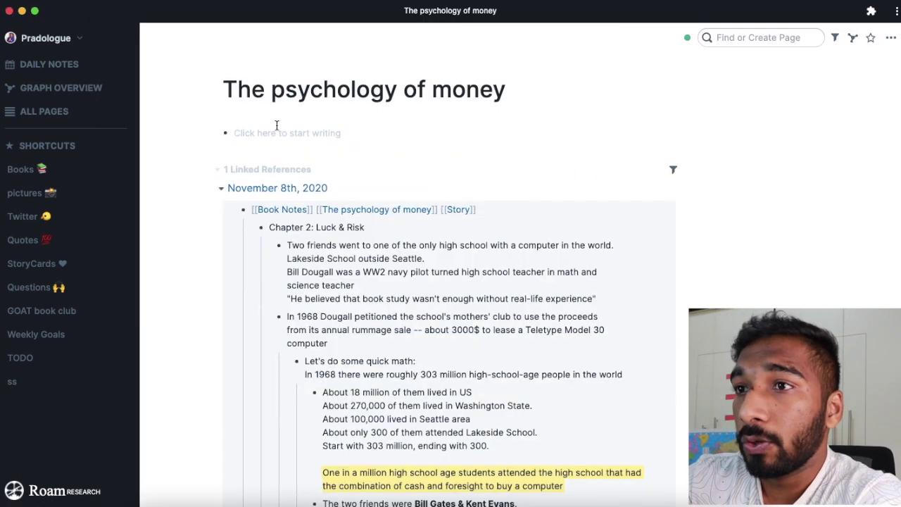
Paste the quote with its Apple Books excerpt citation into a new block
click(274, 133)
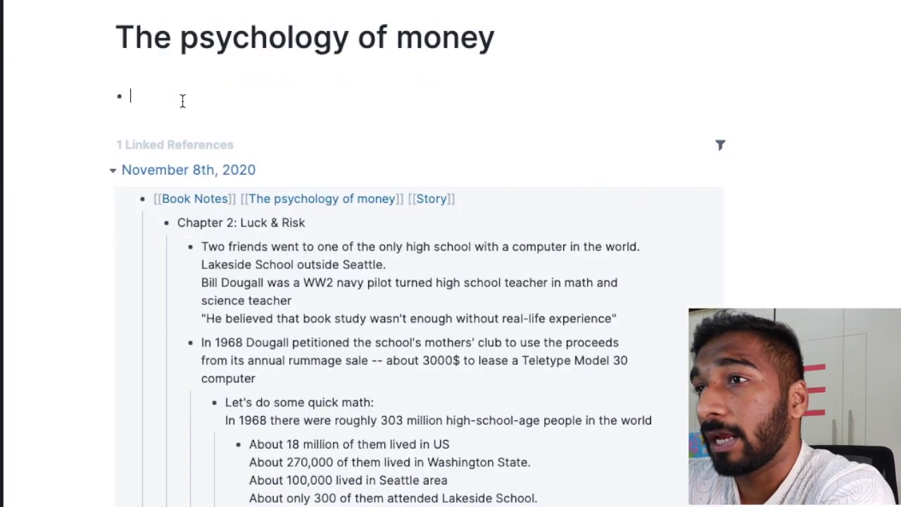
text("My favorite Wikipedia entry begins: "Ronald James Read was an American philanthropist, investor, janitor, and gas station attendant." Excerpt From: Morgan Housel. "The Psychology of Money: Timeless Lessons on Wealth, Greed, and Happiness". Apple Books.)
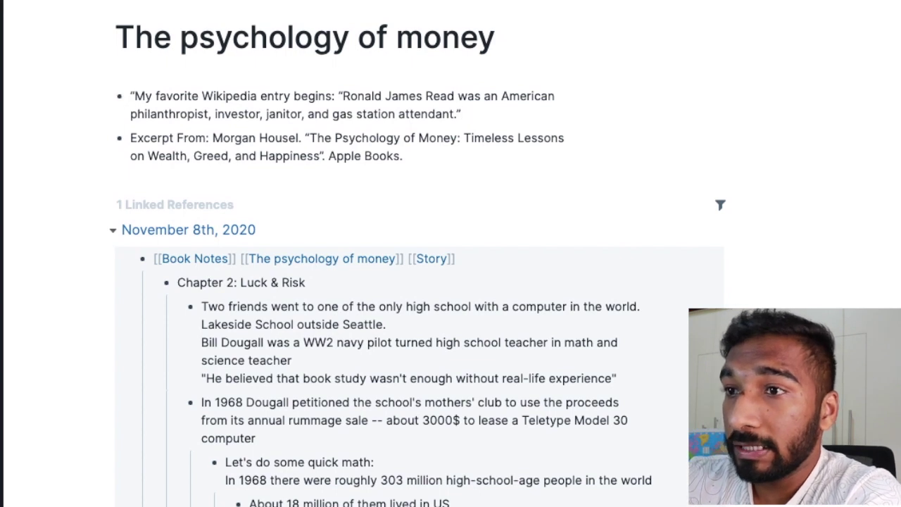
key(Return)
key(Return)
scroll(213, 273, down, 3)
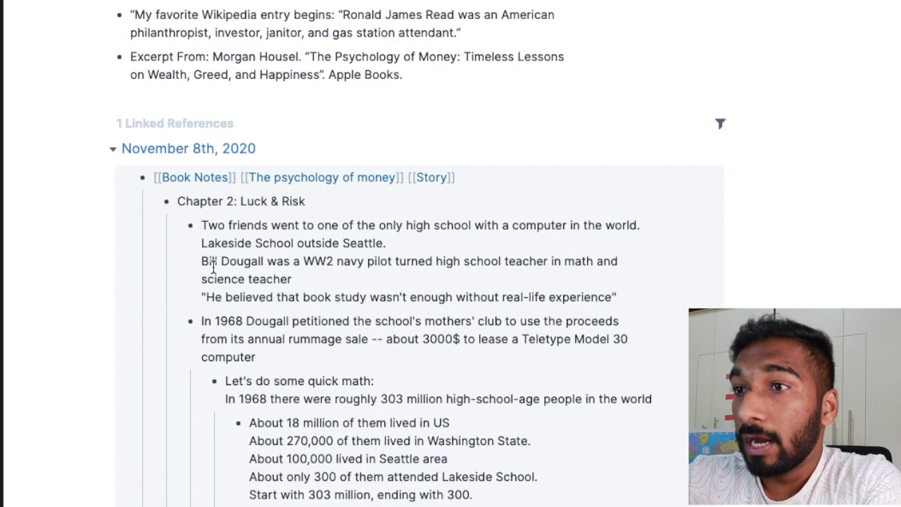
scroll(213, 266, down, 6)
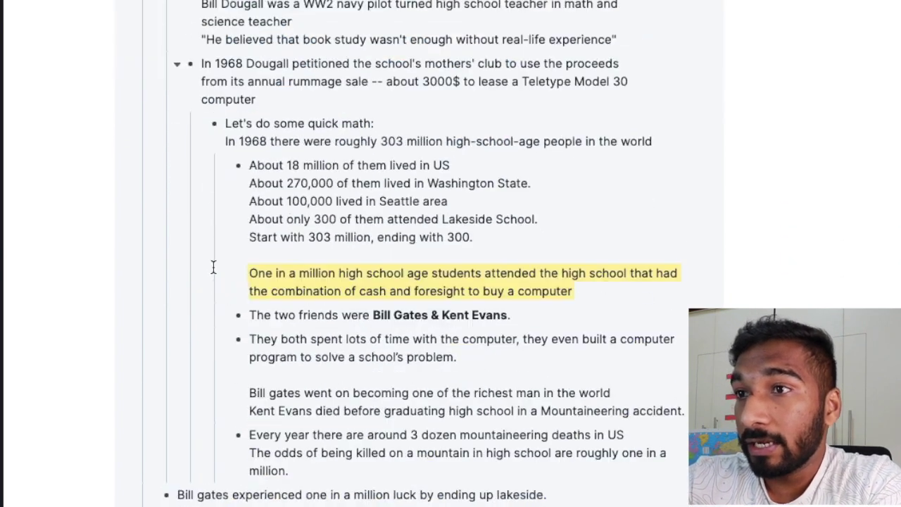
scroll(213, 266, down, 14)
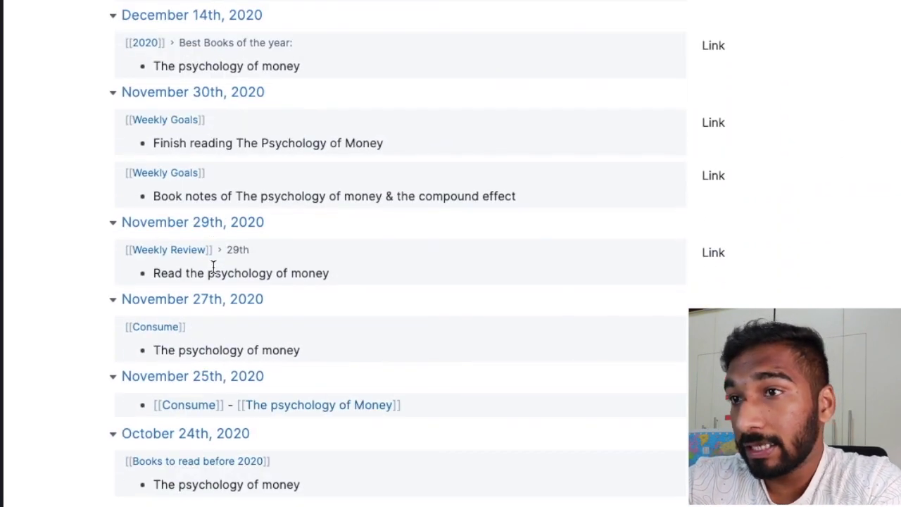
scroll(214, 268, up, 20)
Collapse the November 8th and January 25th references and link [[Book Notes]] in the first bullet
click(113, 281)
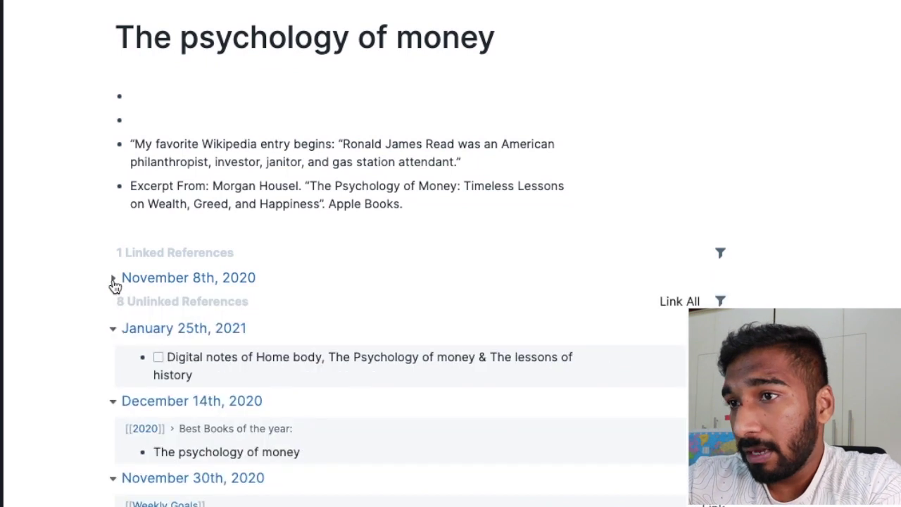
click(112, 330)
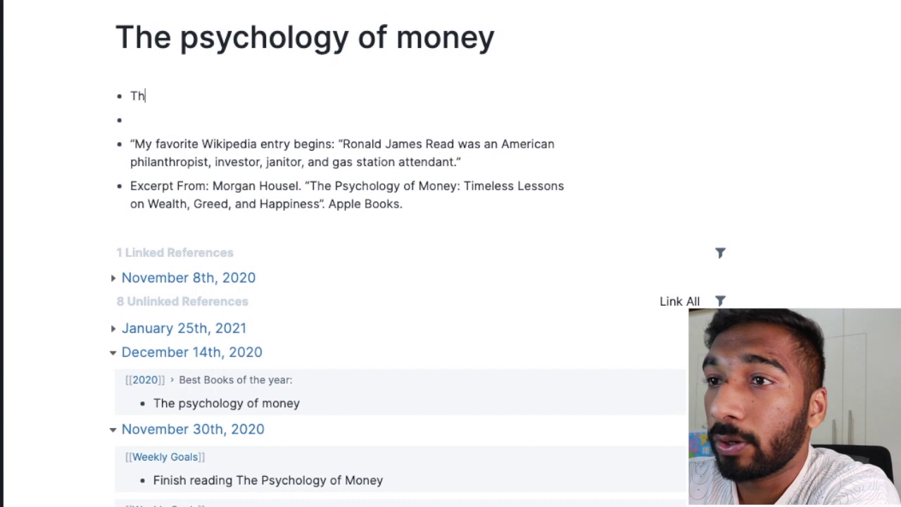
key(BackSpace)
key(BackSpace)
text([[Books)
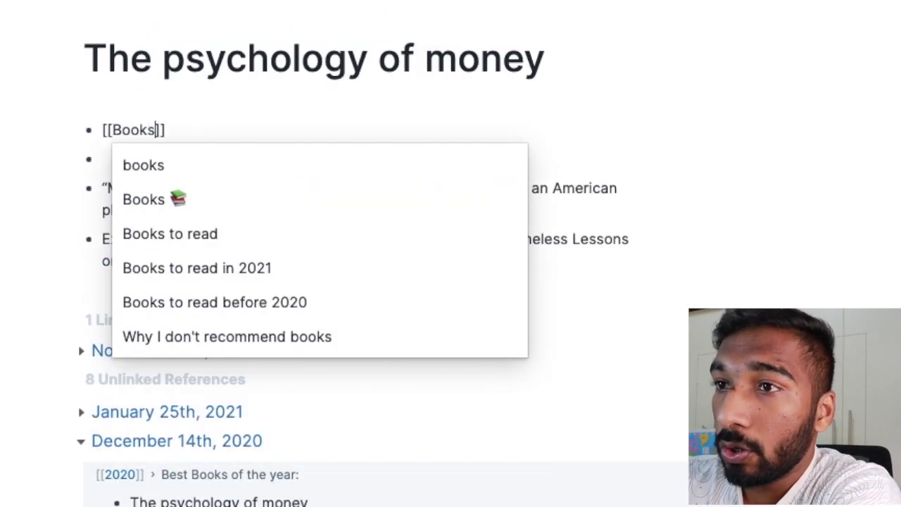
key(BackSpace)
key(Down)
key(Down)
key(Down)
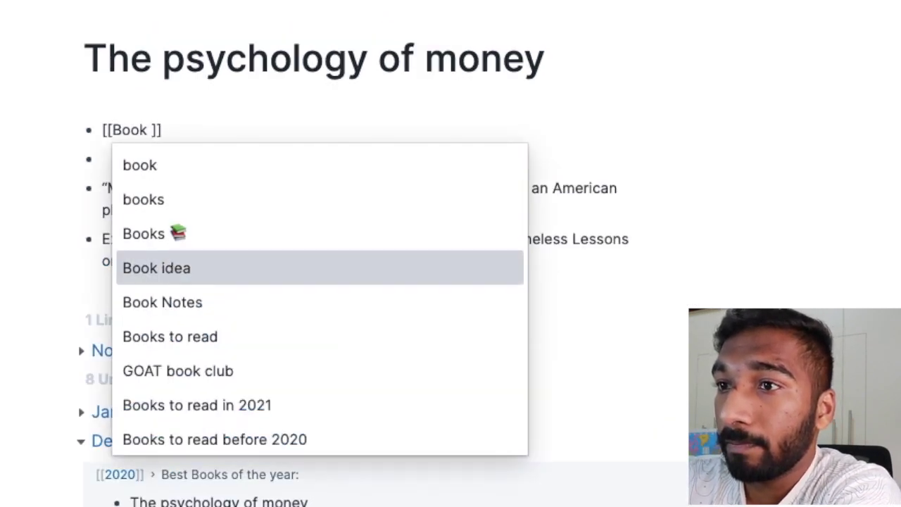
key(Down)
key(Return)
Add a [[The psychology of money]] link after Book Notes
text([[)
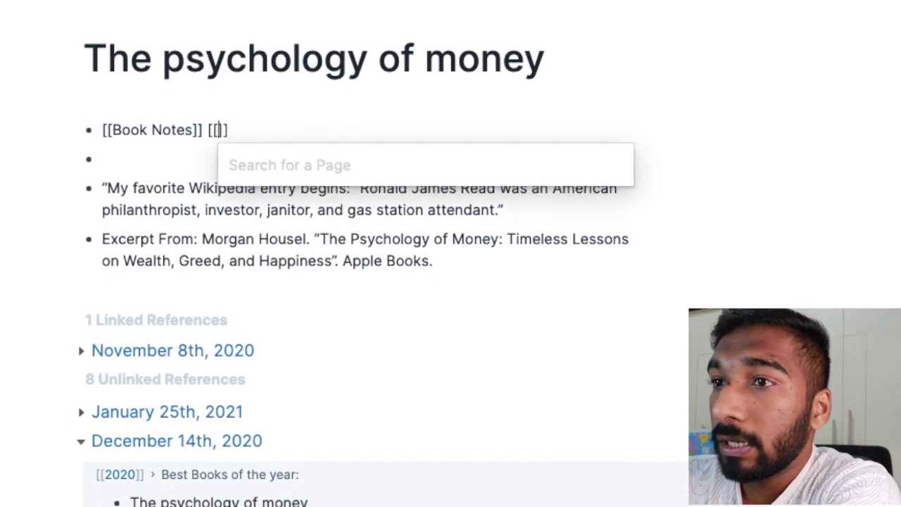
text(The)
key(BackSpace)
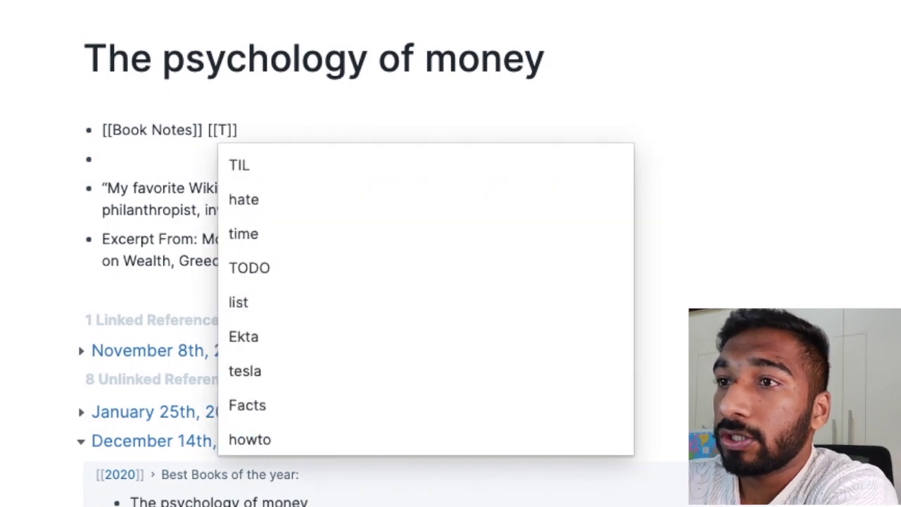
text(he)
key(Down)
key(Down)
key(Down)
key(Down)
key(Down)
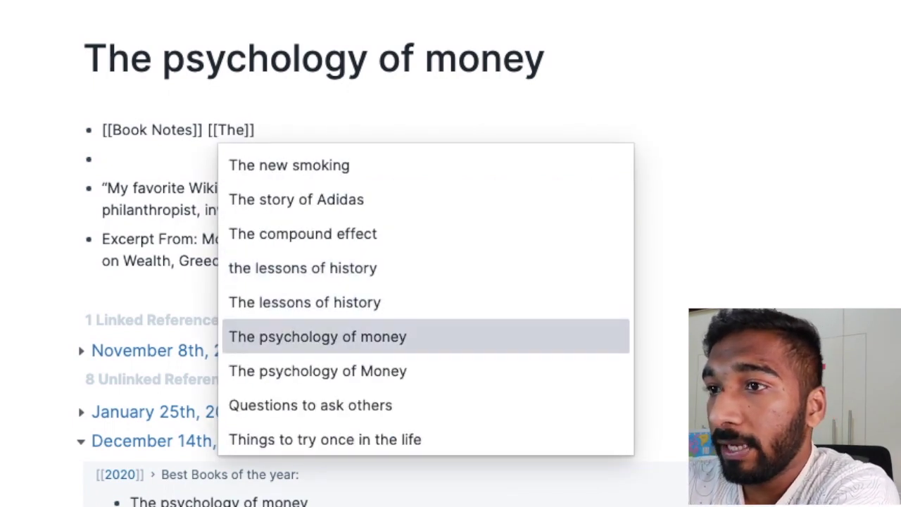
key(Return)
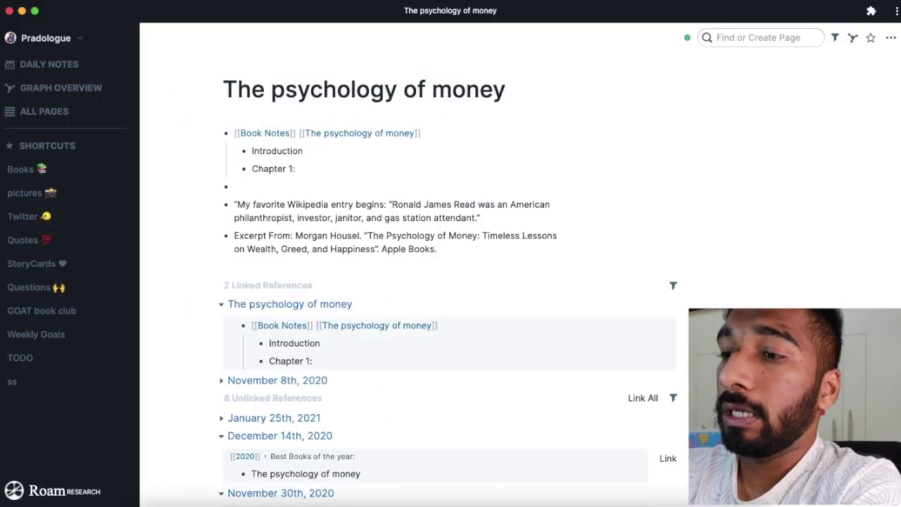
Paste the quote into a block nested under Introduction and select part of its text
key(Return)
key(Tab)
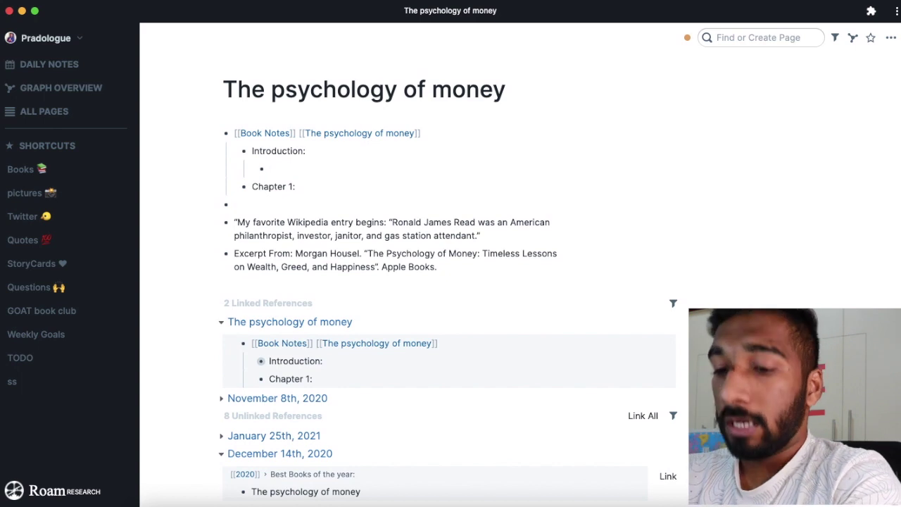
text("My favorite Wikipedia entry begins: "Ronald James Read was an American philanthropist, investor, janitor, and gas station attendant." Excerpt From: Morgan Housel. "The Psychology of Money: Timeless Lessons on Wealth, Greed, and Happiness". Apple Books.)
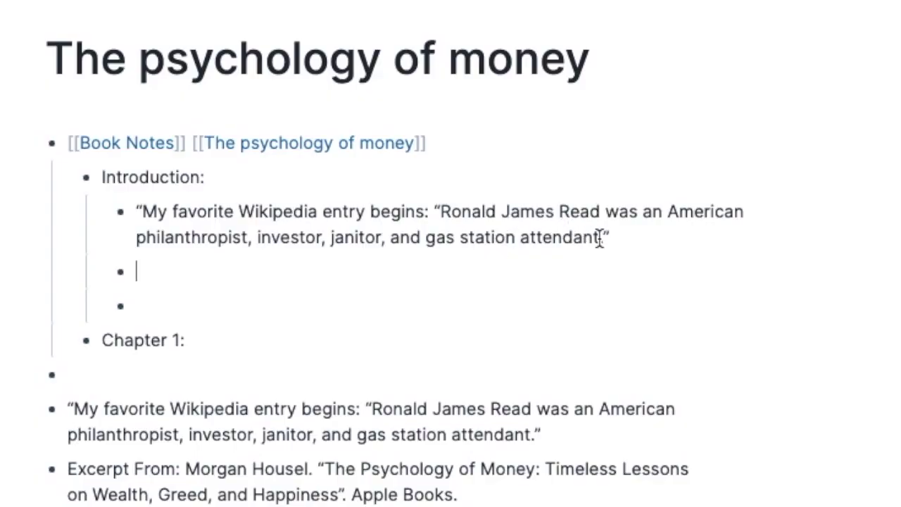
drag(600, 239, 675, 206)
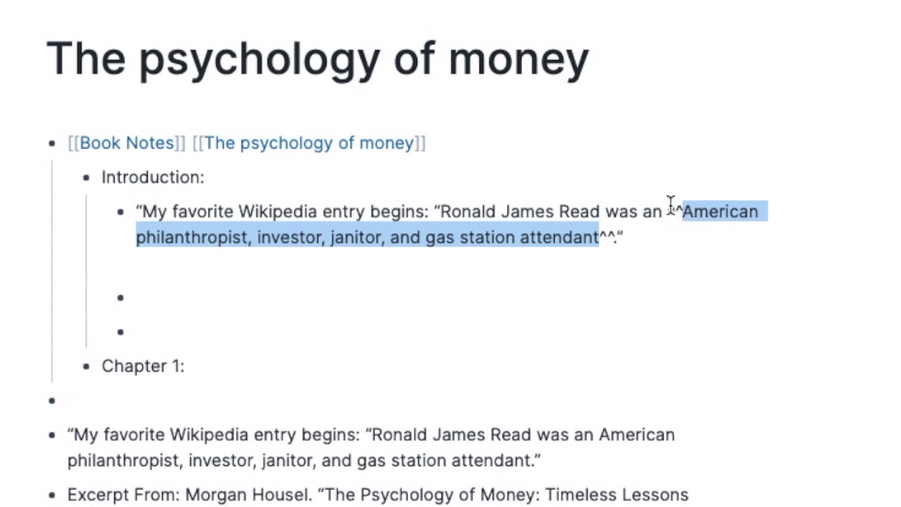
Mark the 'American philanthropist, investor, janitor, and gas station attendant' phrase as highlighted and render it
key(ctrl+b)
click(784, 279)
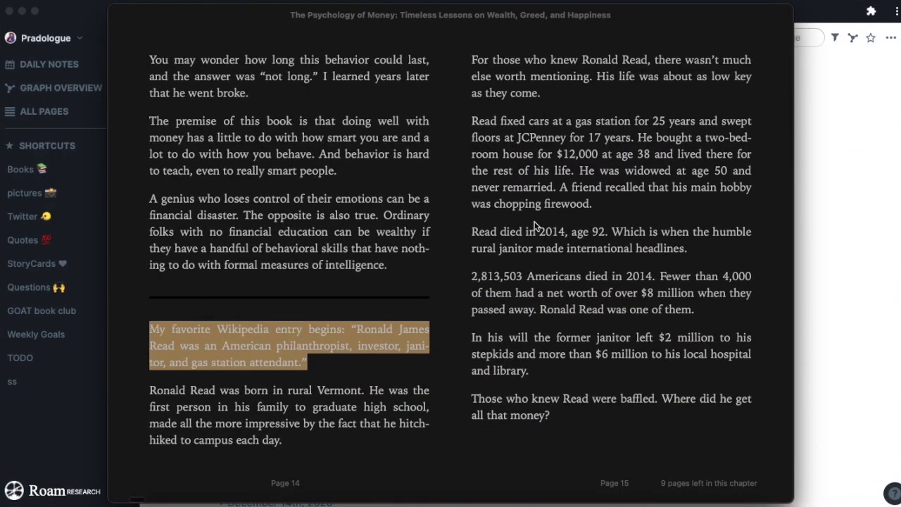
Copy the passage from 'Then the 2008…' to '…figured it was worth.' into the empty Roam bullet
key(Right)
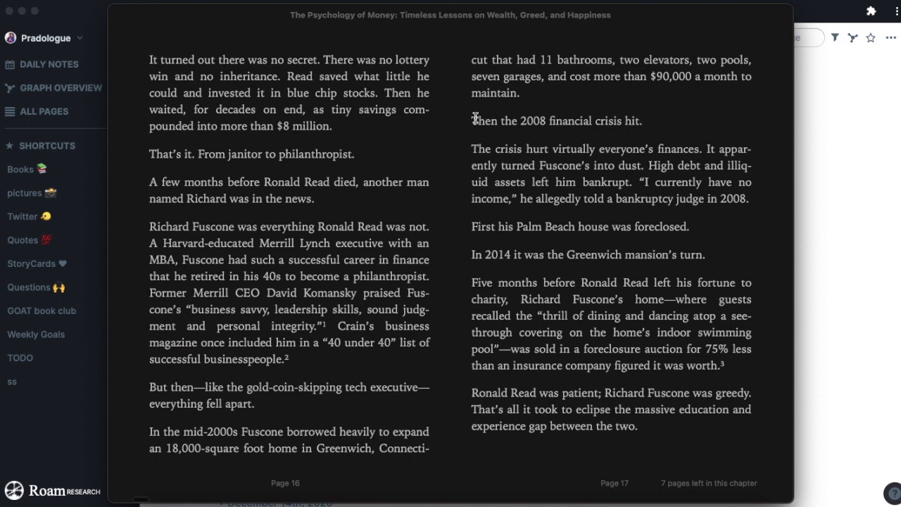
drag(474, 118, 521, 164)
click(520, 163)
drag(474, 118, 728, 364)
key(super+c)
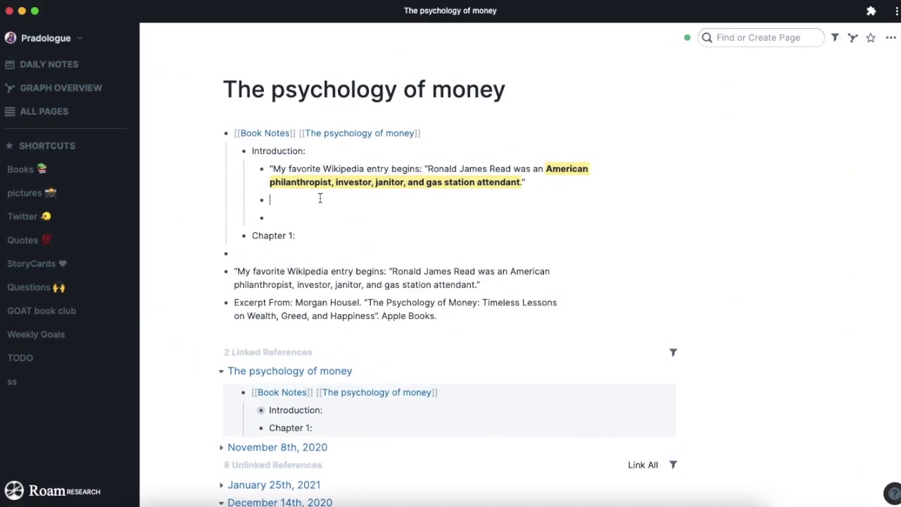
key(super+v)
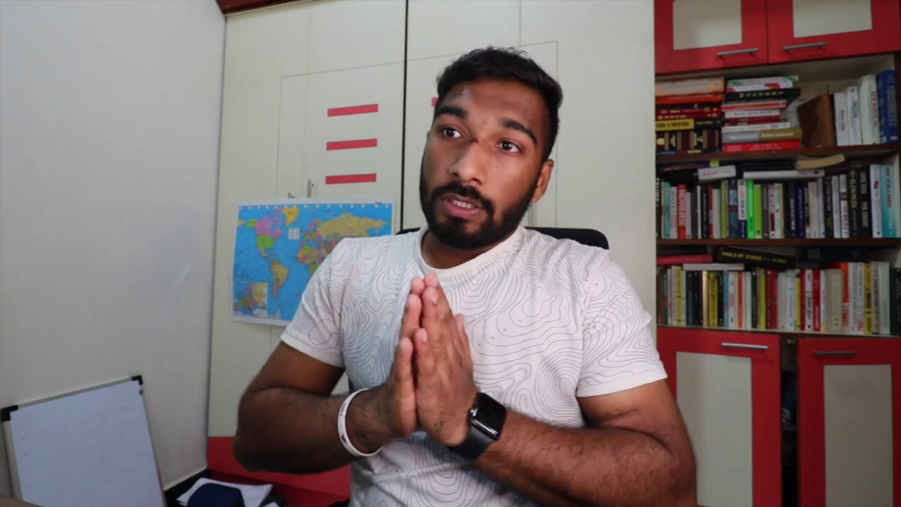
Title the Notion page 'Book notes' and open an empty 'The Psychology of money' sub-page
text(Book notes)
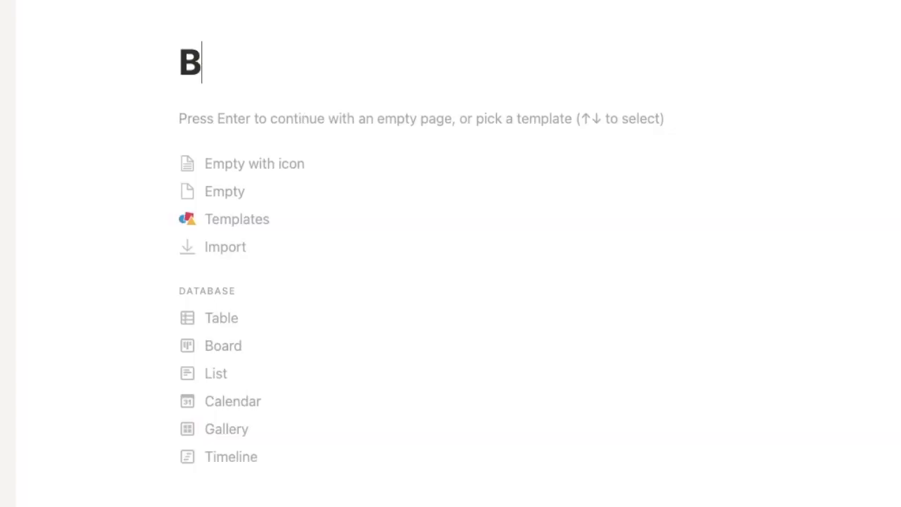
key(Return)
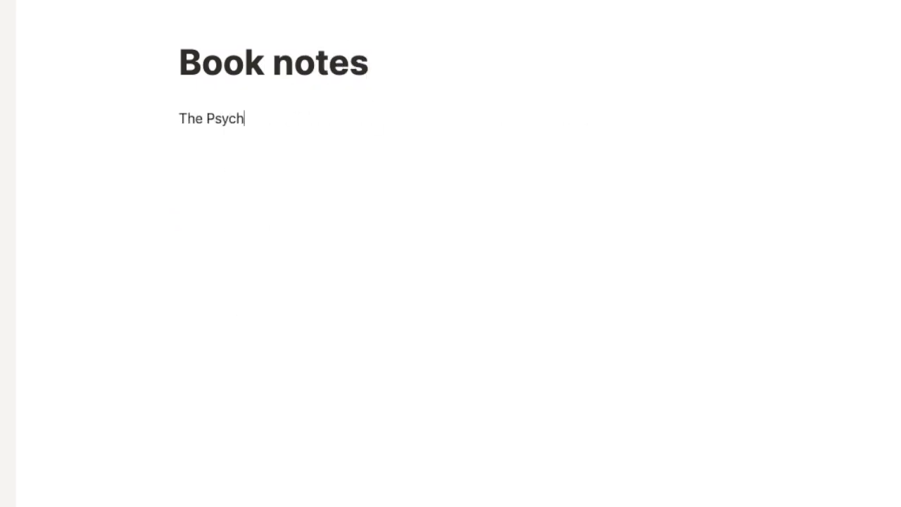
click(302, 131)
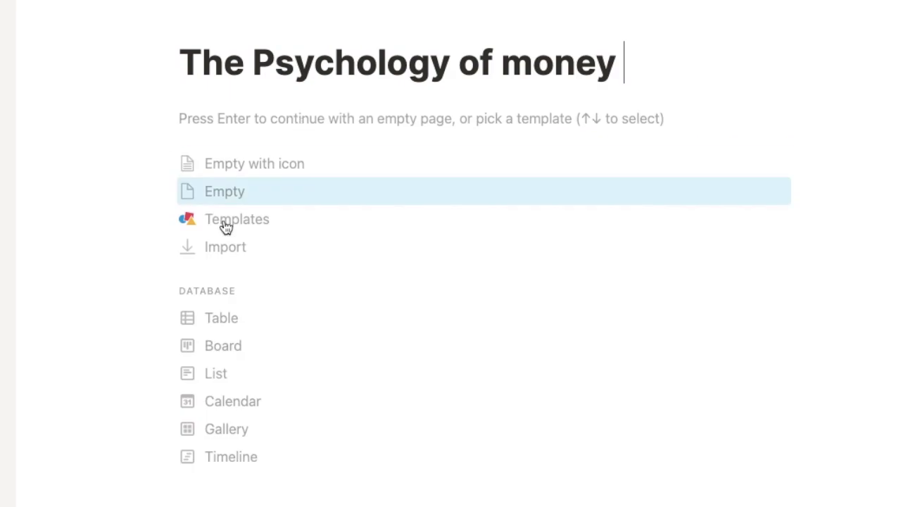
click(178, 135)
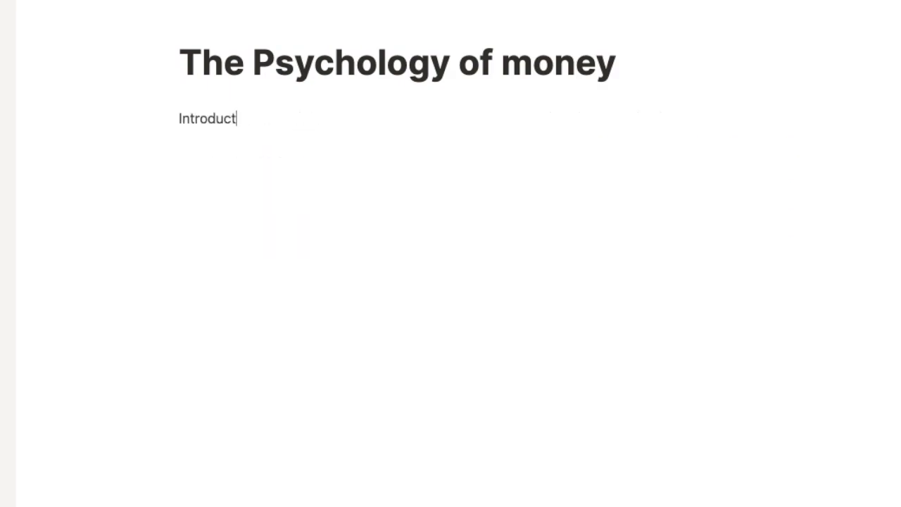
Turn the Introduction line into a page and paste the 2008 financial crisis excerpt into it
click(170, 117)
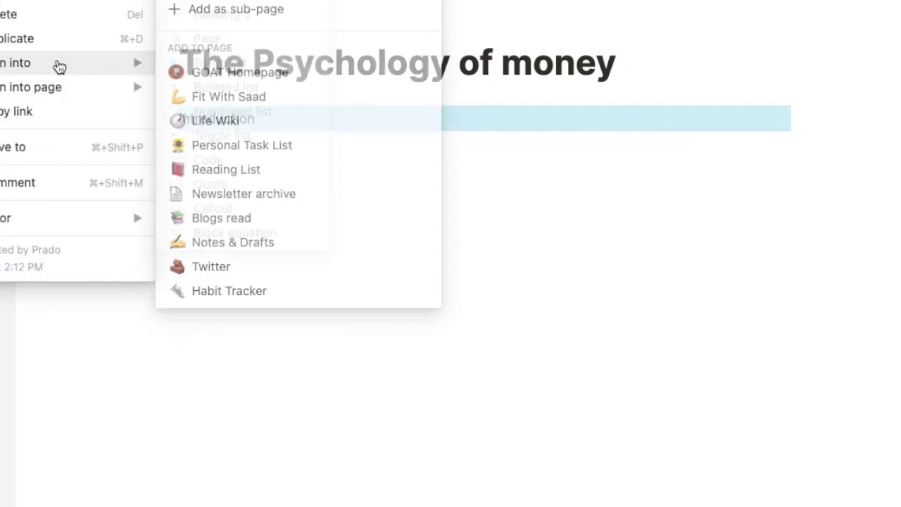
mouse_move(57, 67)
click(204, 38)
click(260, 129)
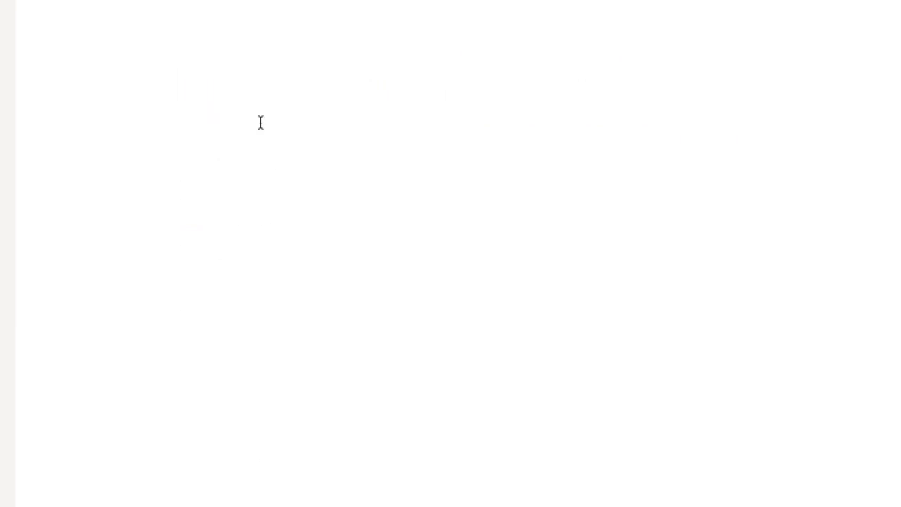
click(265, 121)
key(super+v)
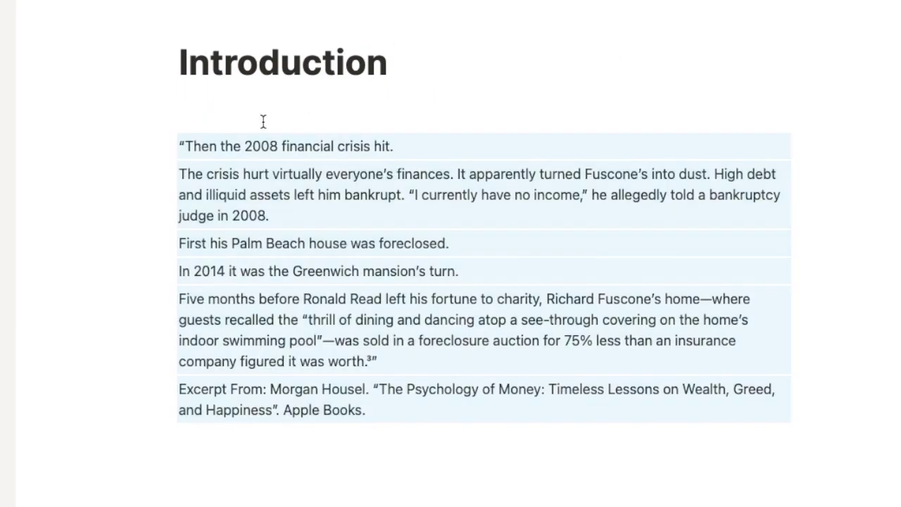
click(377, 451)
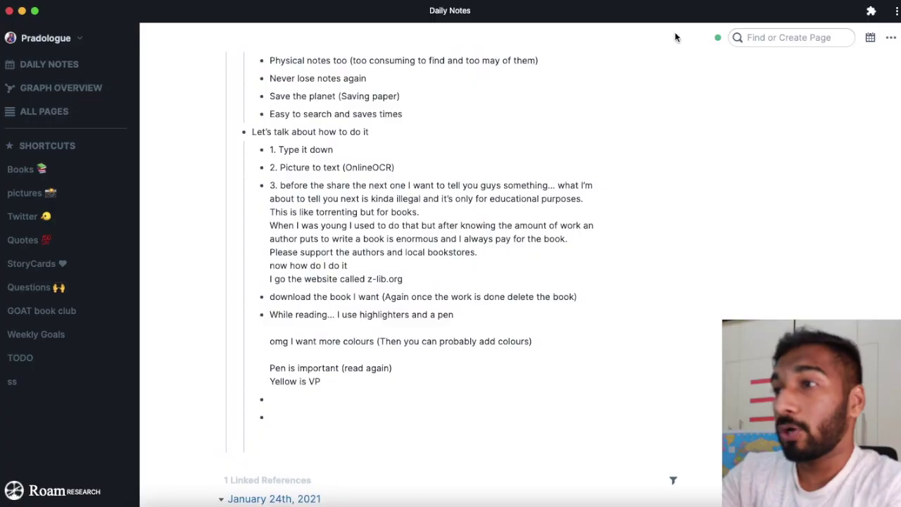
Open Roam's Find or Create Page search box
click(762, 37)
Open 'The lessons of history' page from the search and expand the Preface notes
text(the less)
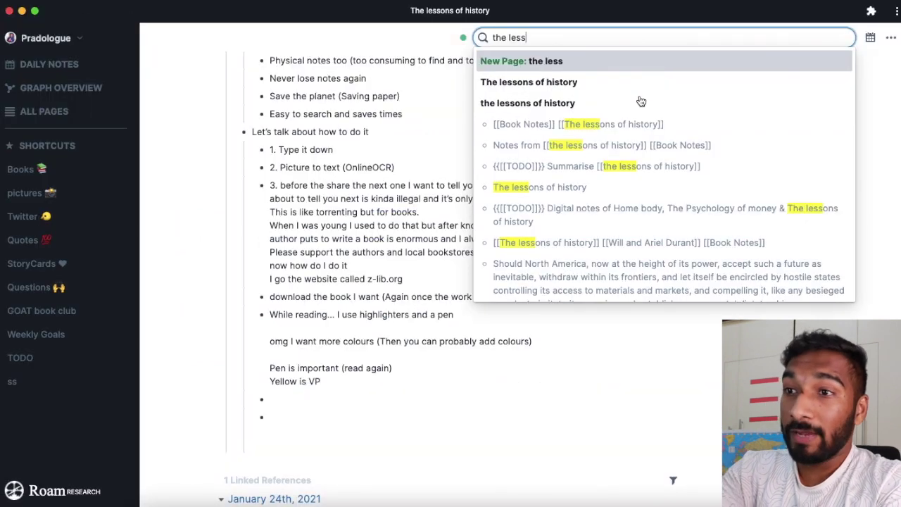
click(641, 102)
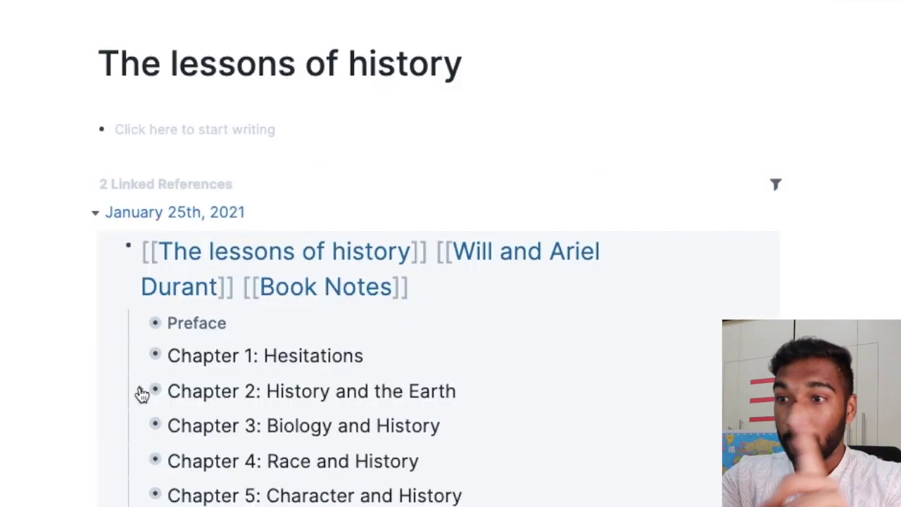
scroll(251, 309, down, 5)
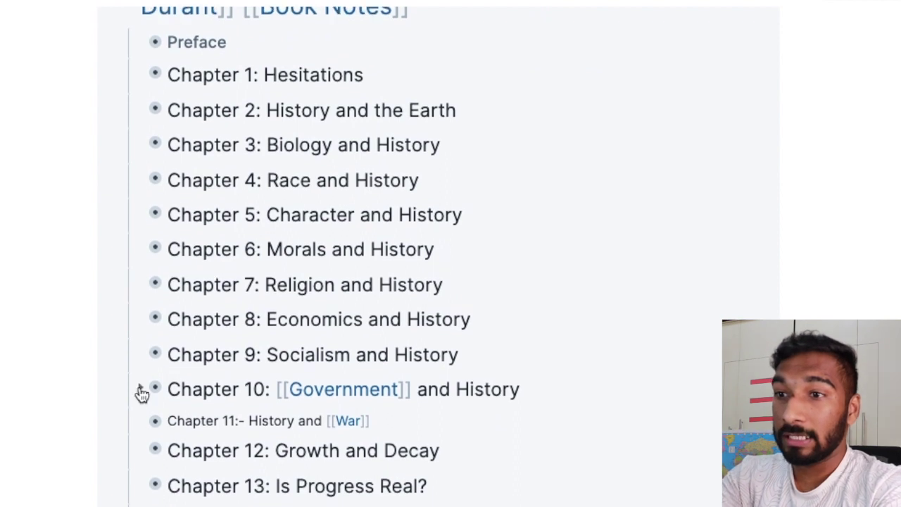
scroll(141, 395, up, 2)
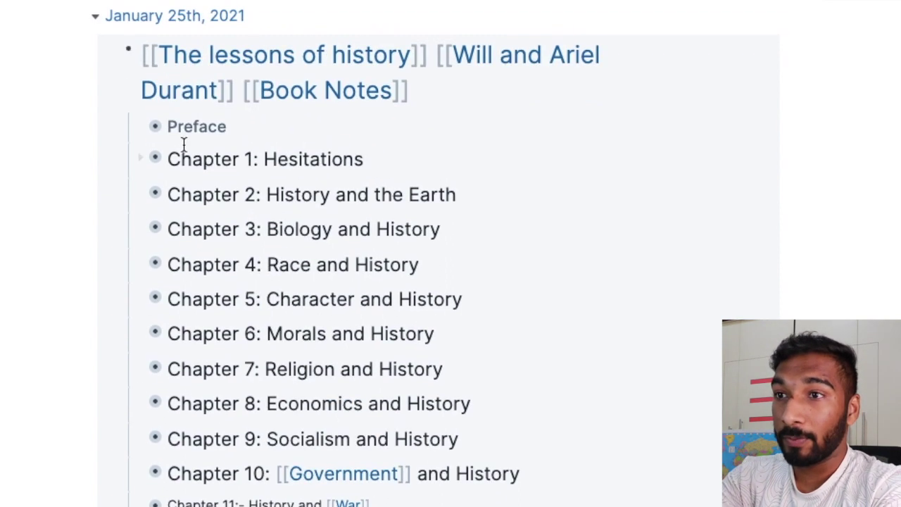
click(143, 127)
scroll(180, 410, down, 3)
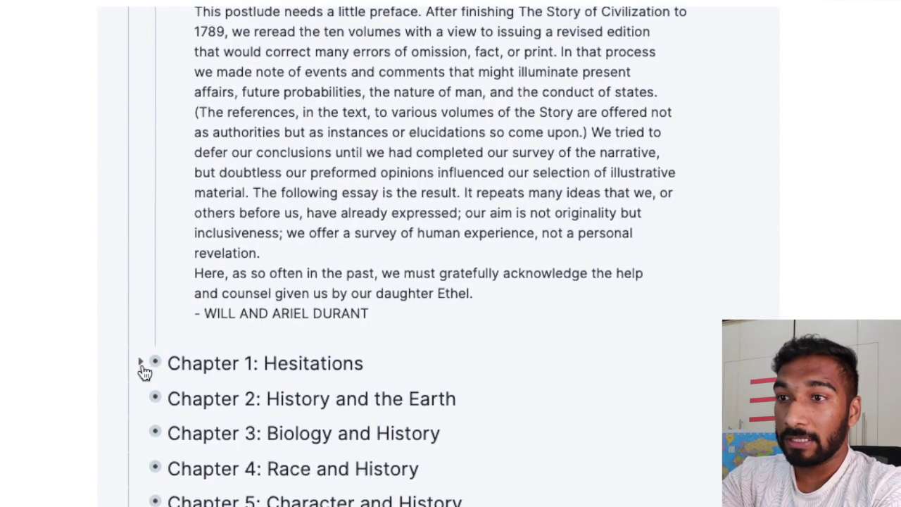
Expand the quotes under Chapters 1, 3 and 4
click(143, 366)
scroll(144, 422, down, 7)
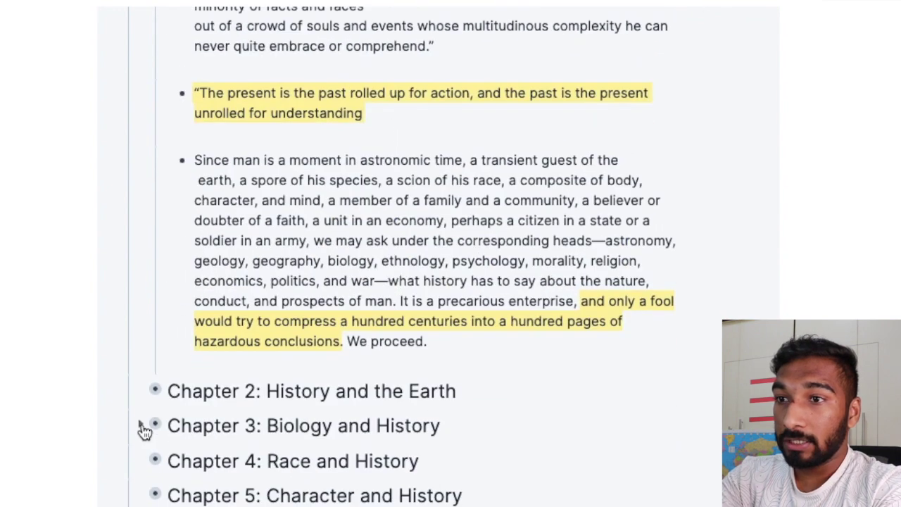
click(144, 393)
scroll(147, 437, down, 5)
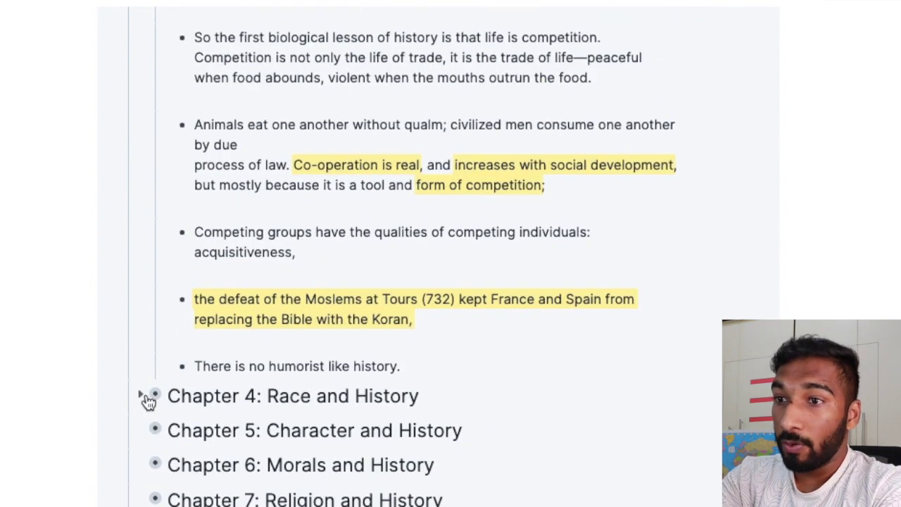
click(144, 396)
scroll(231, 435, down, 15)
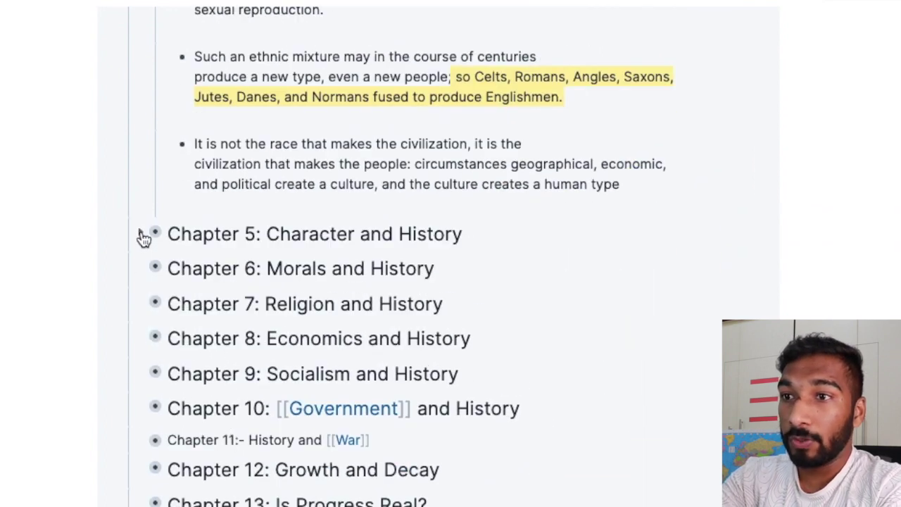
Expand Chapters 5, 6 and 7 and scroll through their highlighted notes
click(143, 237)
scroll(236, 354, down, 3)
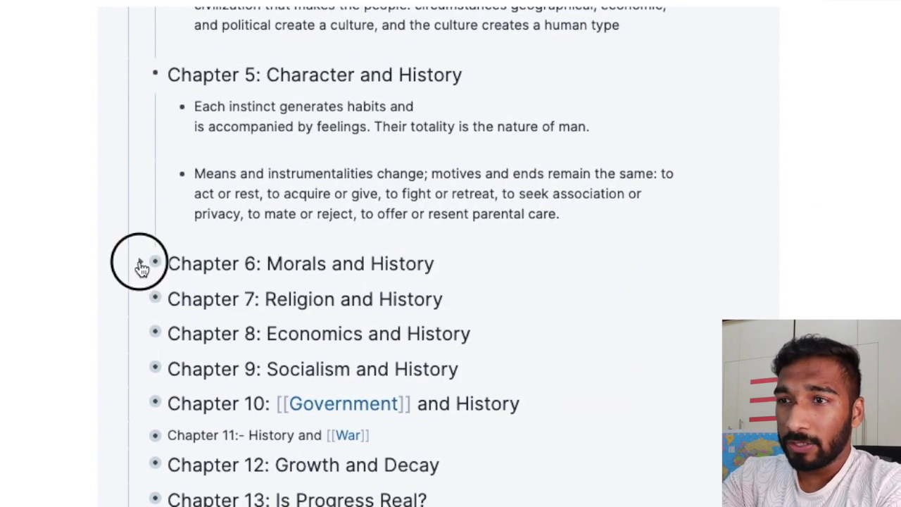
click(141, 266)
scroll(312, 345, down, 10)
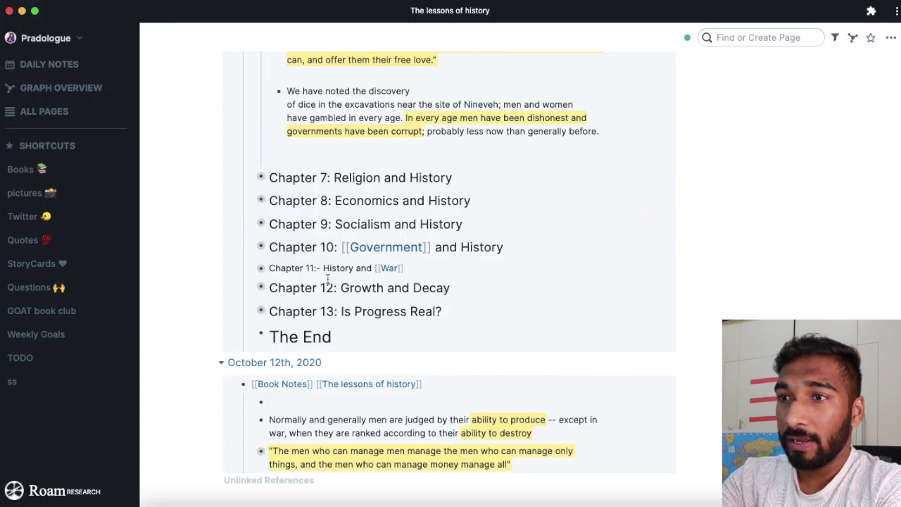
click(254, 178)
scroll(336, 286, down, 10)
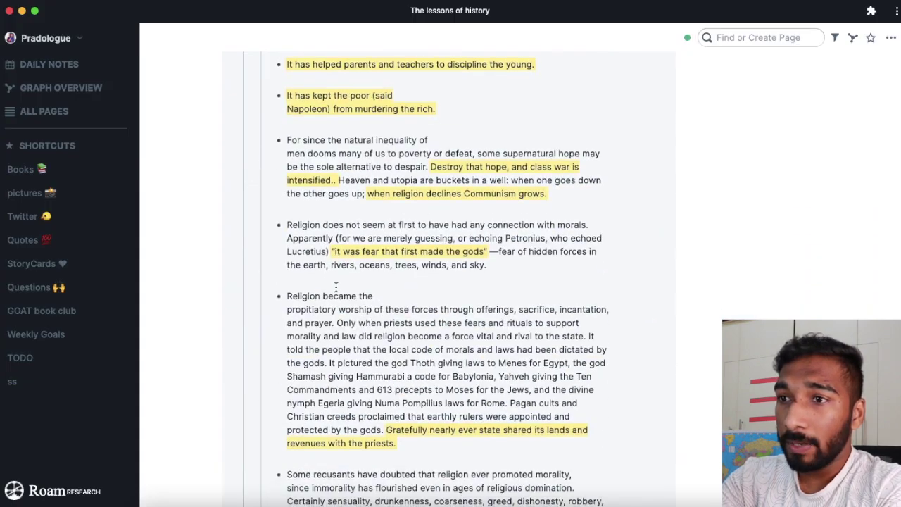
scroll(336, 286, down, 15)
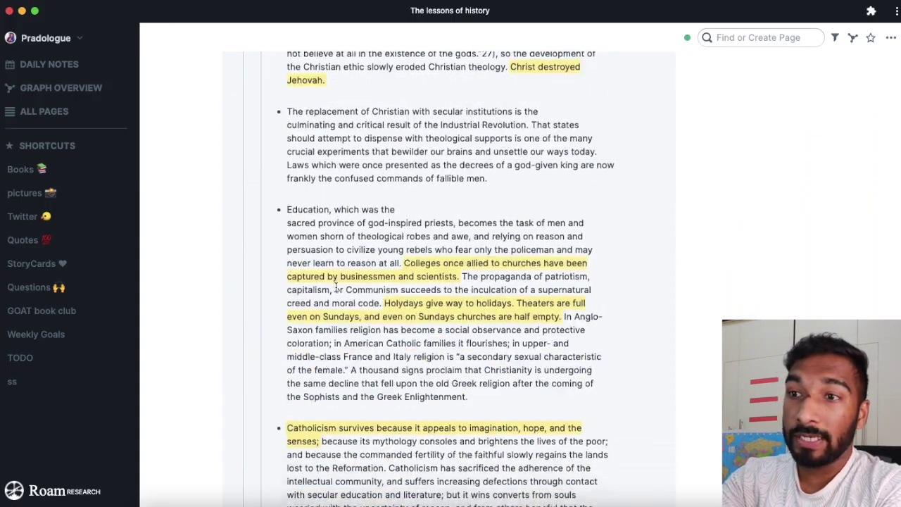
scroll(336, 288, down, 15)
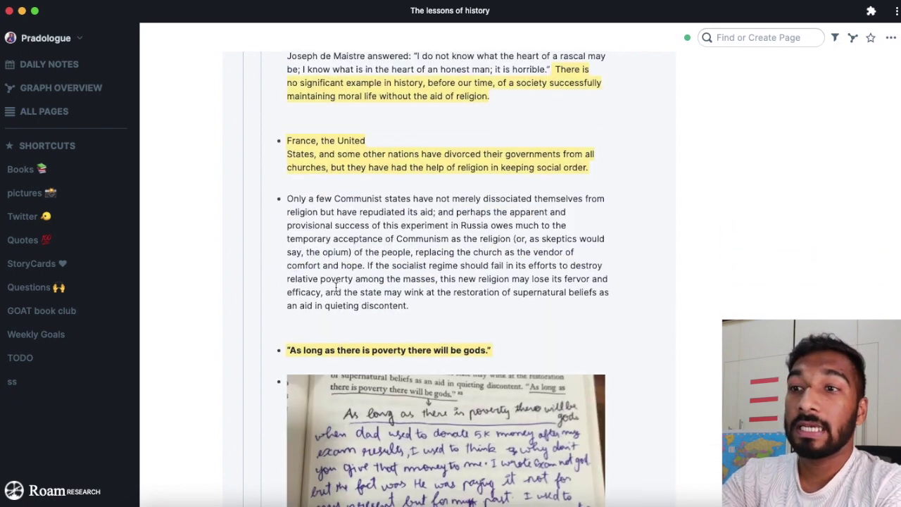
scroll(336, 291, down, 1)
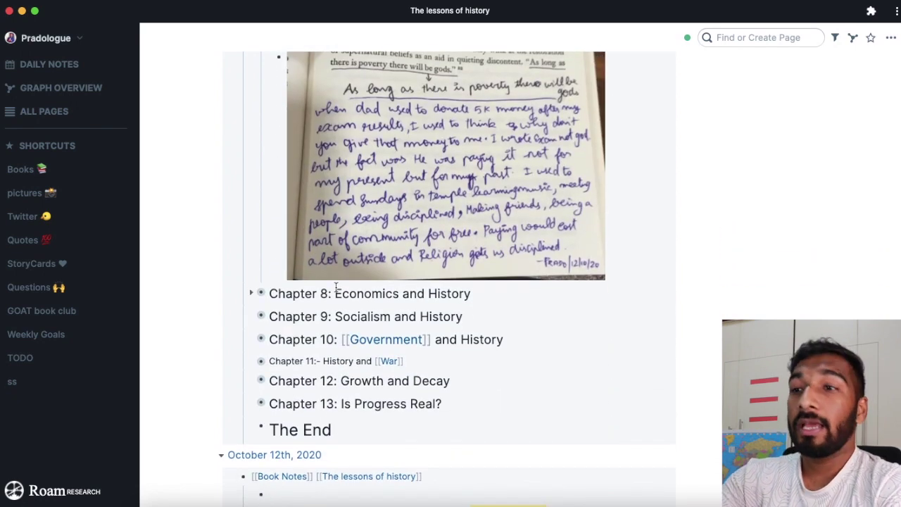
scroll(336, 287, down, 4)
scroll(276, 208, up, 20)
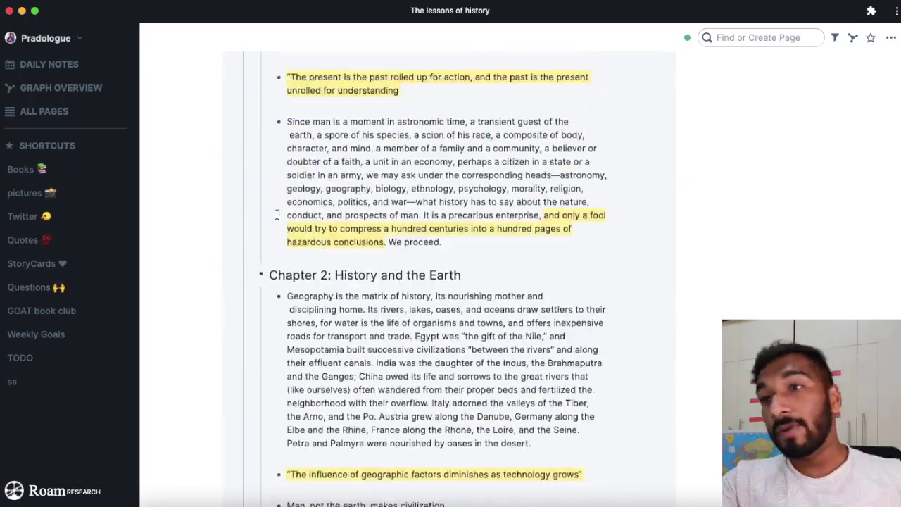